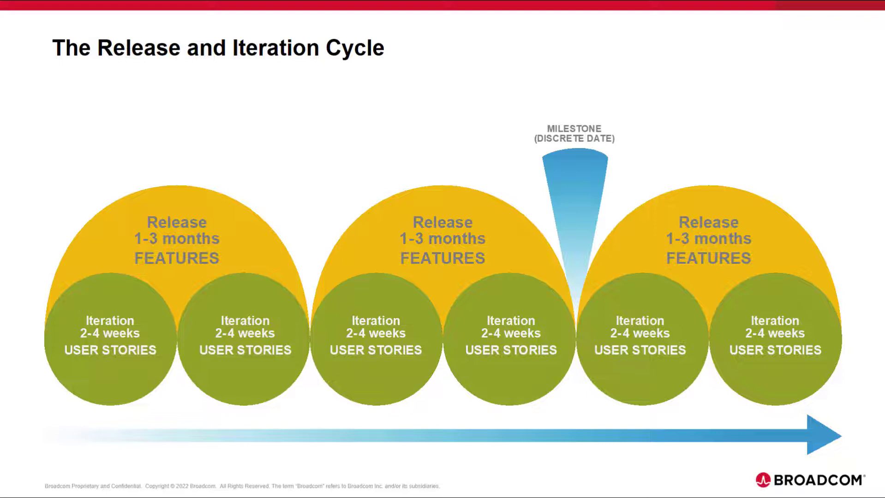
- Play the Initiative bar animation on the Release and Iteration Cycle slide
key("Right")
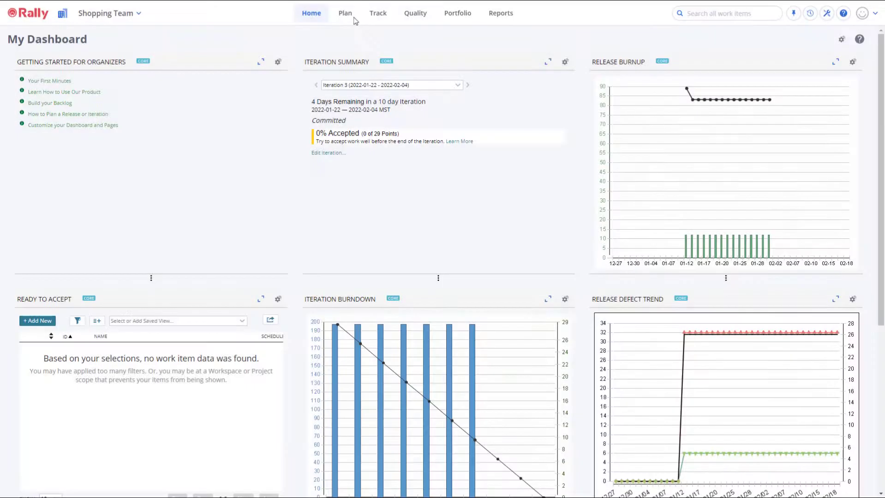
- Show the Shopping Team's release R1 plan with Iterations 1, 2 and 3 expanded
left_click(348, 19)
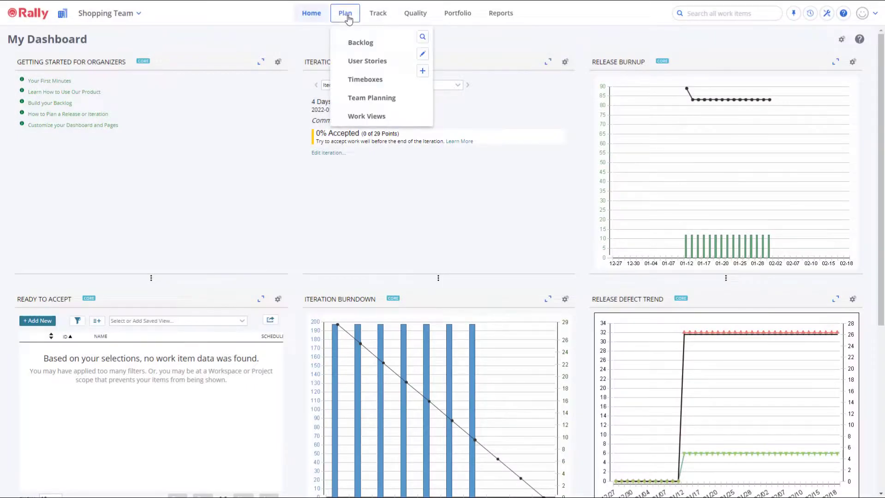
left_click(355, 101)
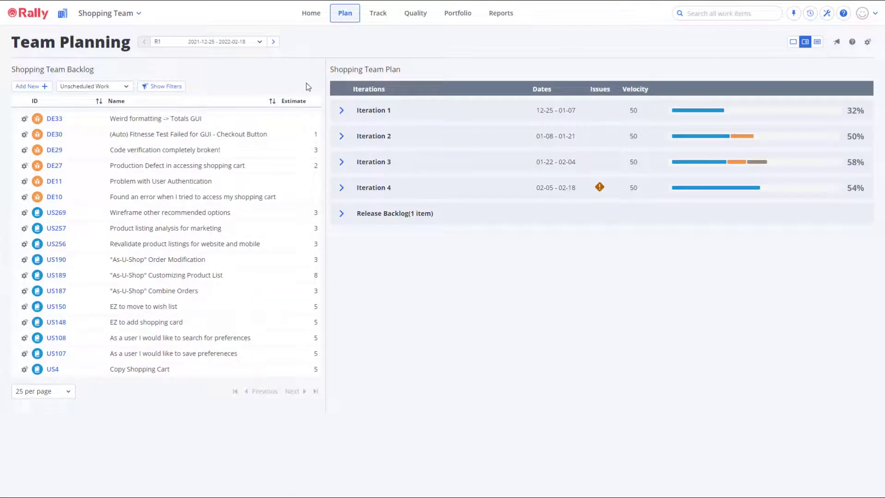
left_click(341, 111)
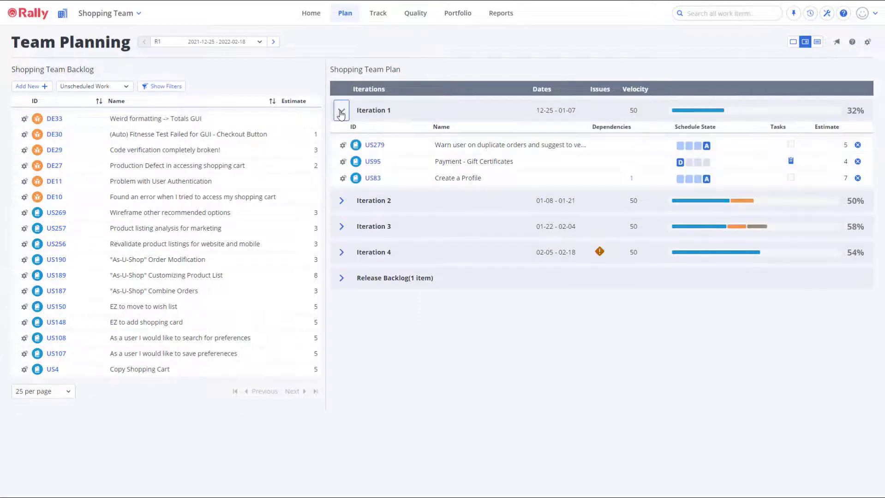
left_click(342, 202)
left_click(339, 360)
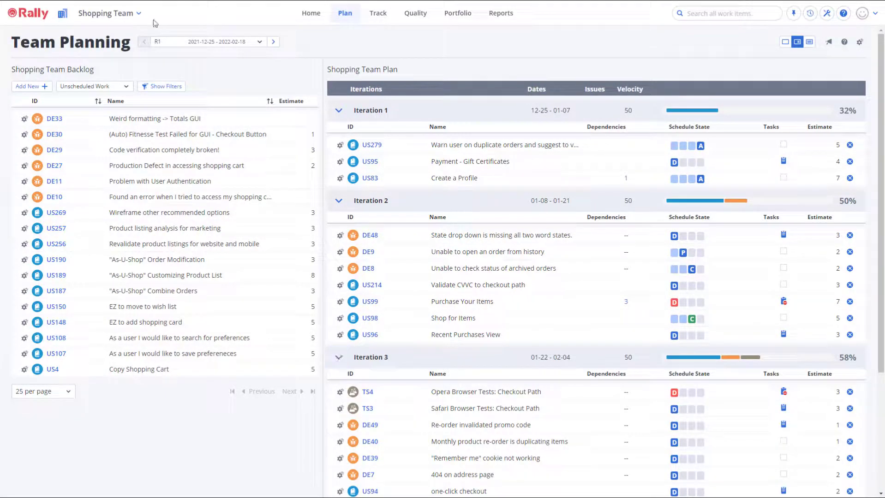
left_click(140, 15)
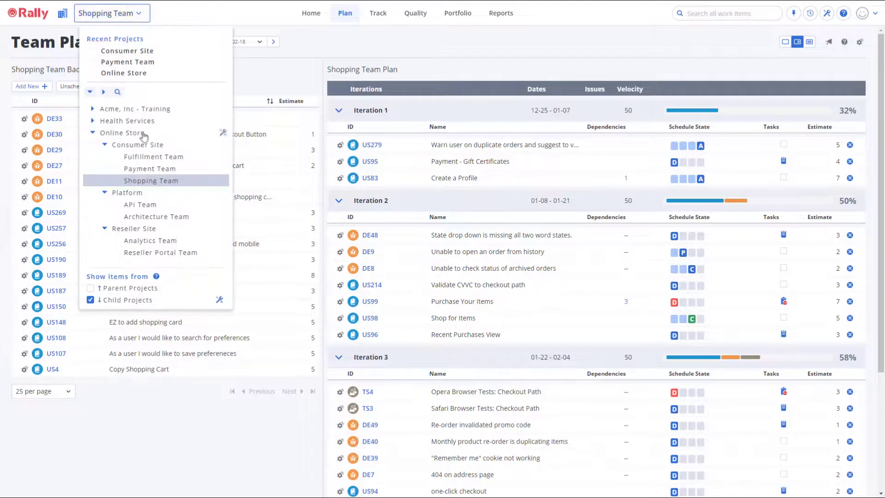
- Switch to the Consumer Site project and bring up the Portfolio Timeline of releases R1–R3
left_click(143, 147)
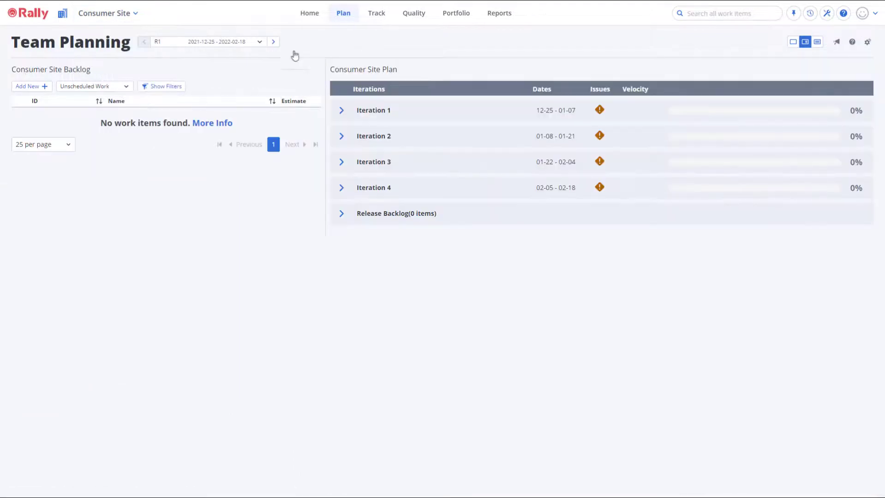
left_click(349, 18)
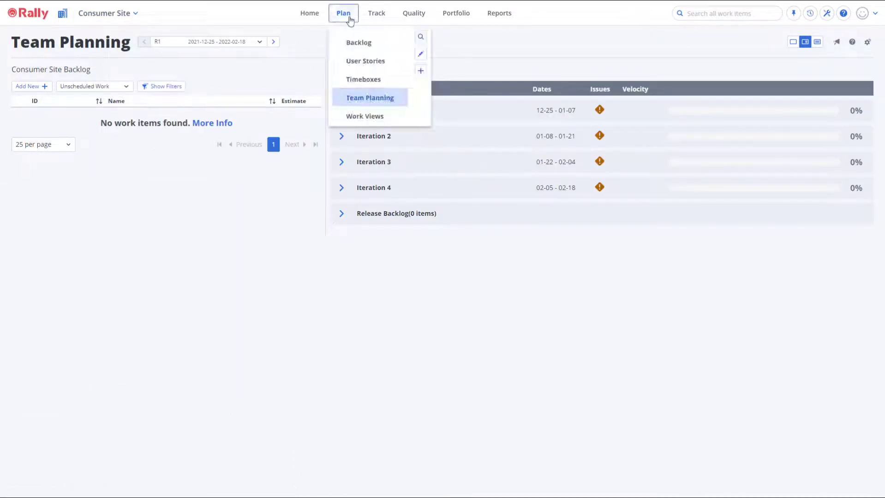
left_click(363, 81)
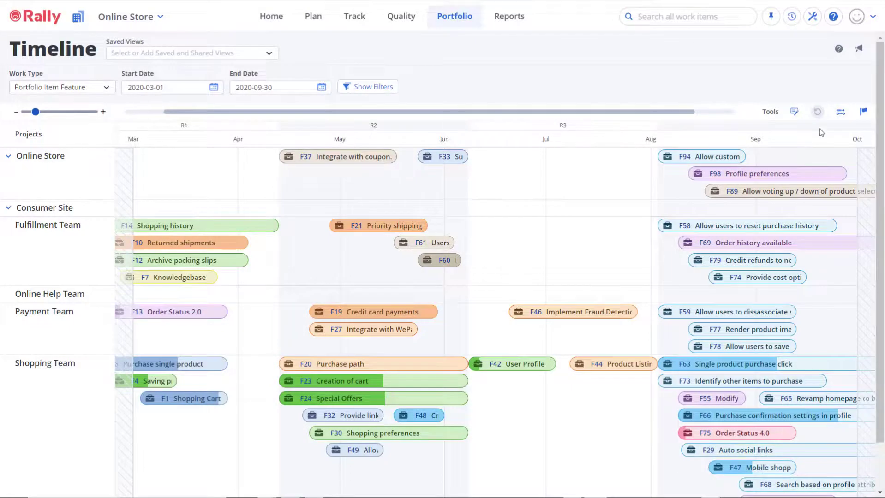
- Turn on Project Milestones and inspect GA Deployment, MI3 - Version 2.0 and MI8 - Deployment
left_click(863, 112)
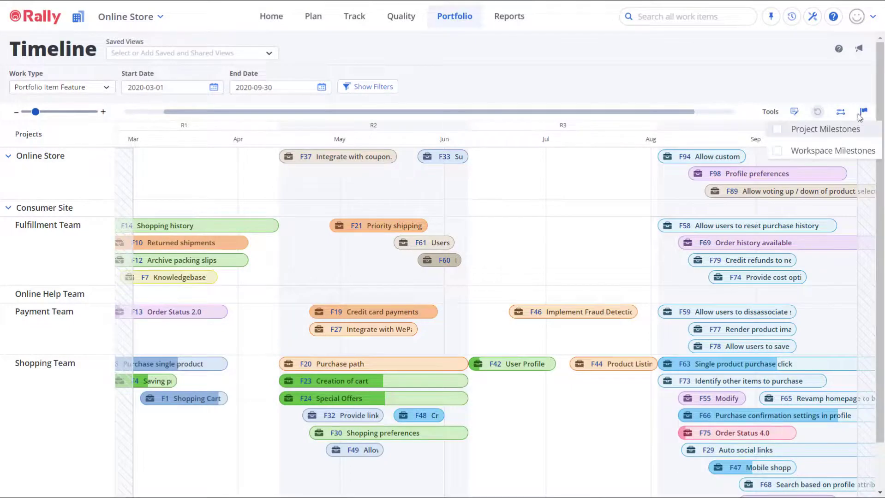
left_click(825, 130)
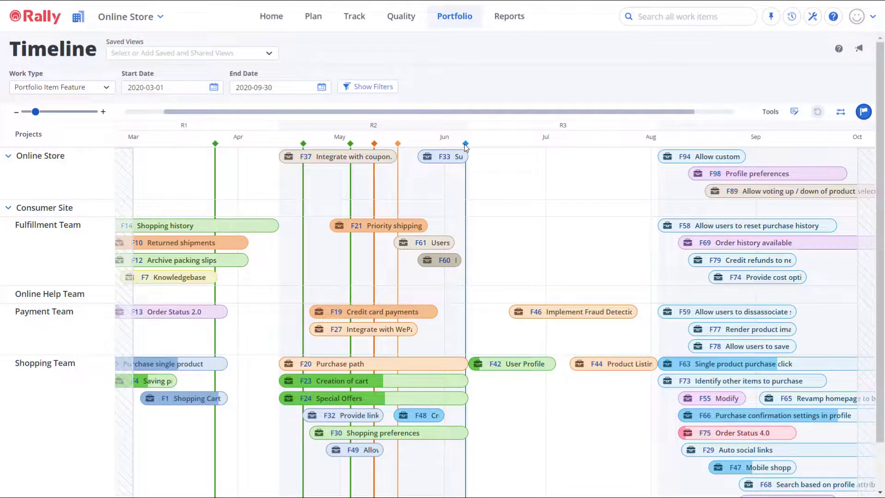
mouse_move(466, 146)
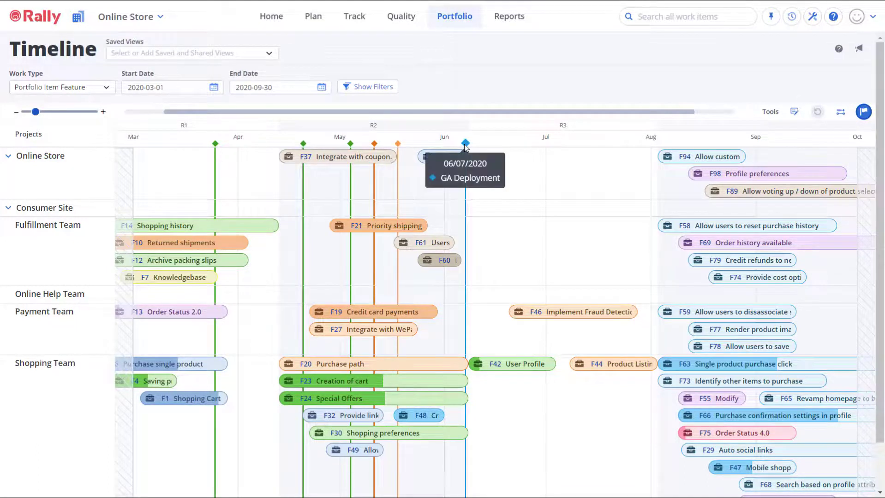
mouse_move(398, 145)
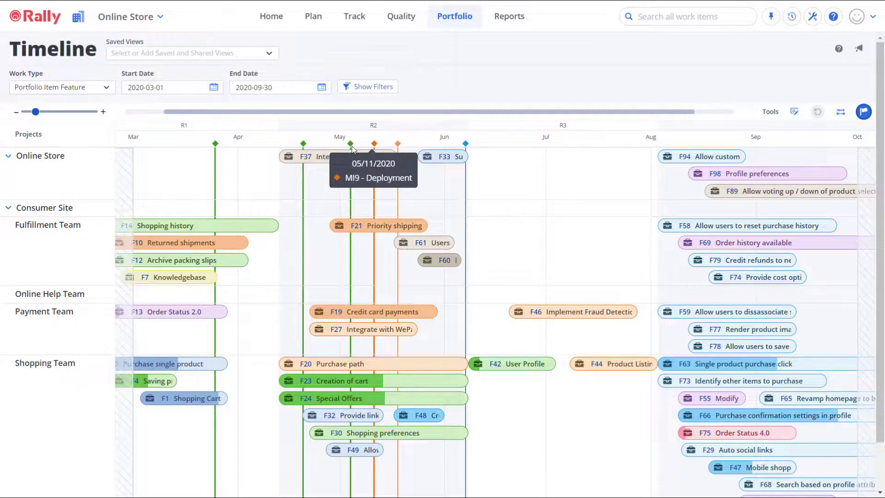
mouse_move(352, 148)
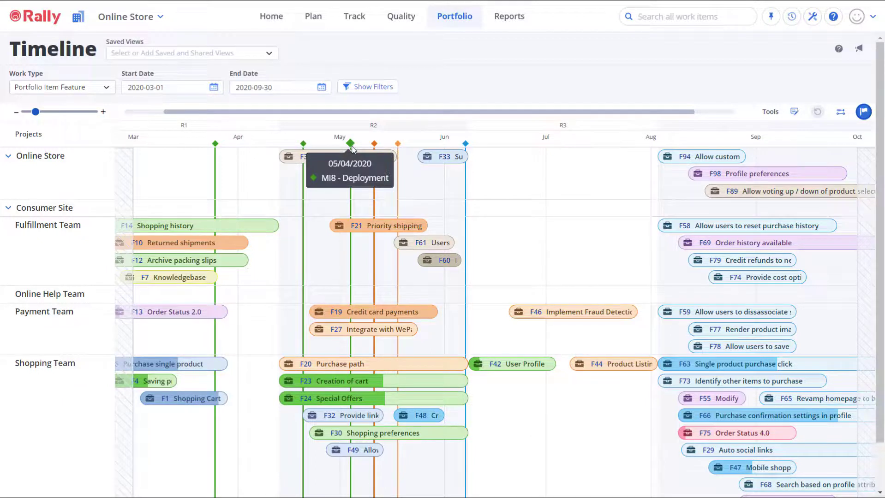
- Review R1 Release Tracking by team and iteration, then list the 81 portfolio features
left_click(450, 19)
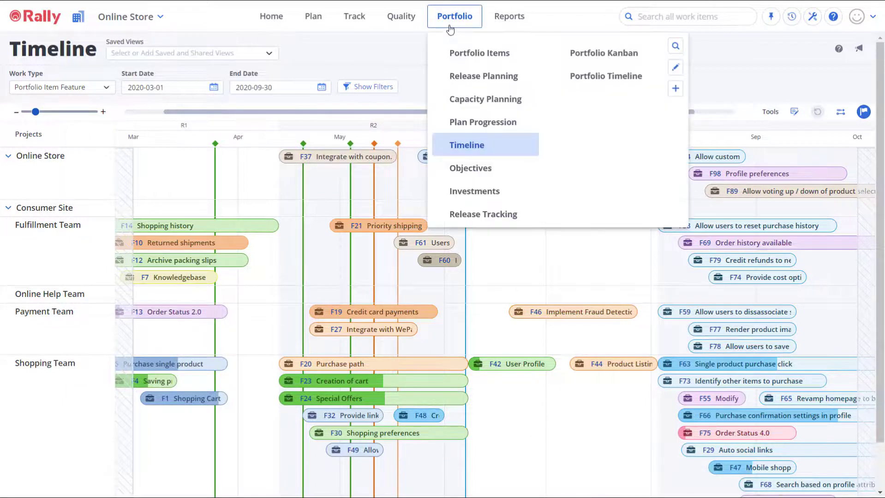
left_click(474, 218)
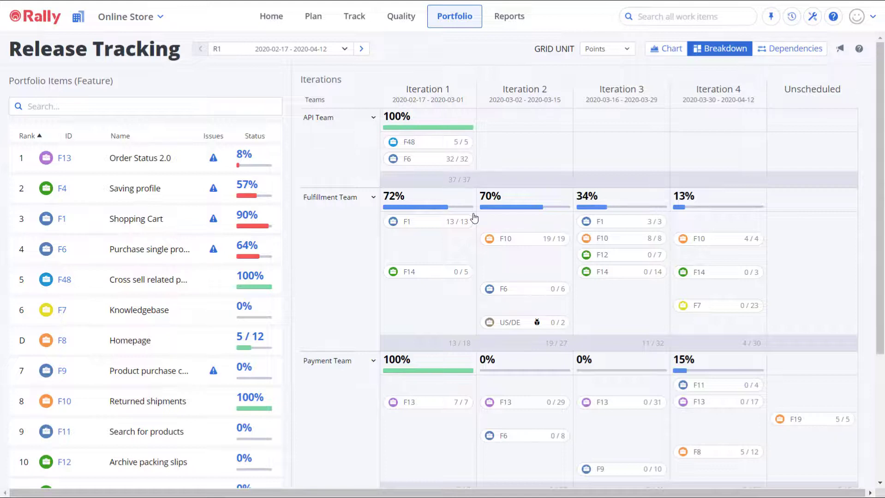
left_click(464, 22)
left_click(469, 54)
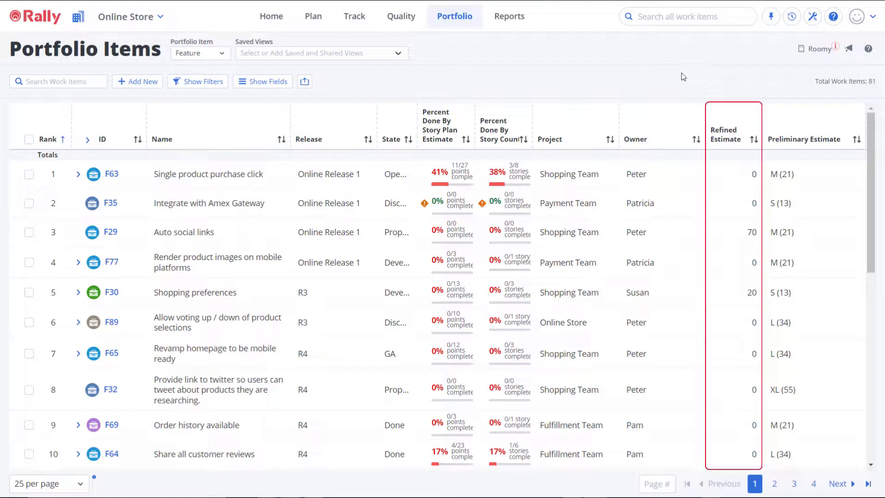
- Show the Fulfillment, Payment and Shopping Team features in capacity plan PN2524 (R2 Plan)
left_click(459, 23)
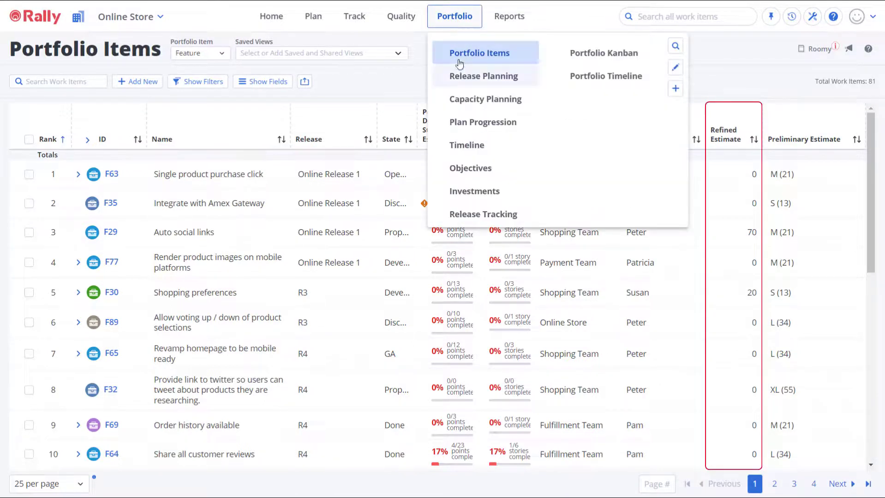
left_click(459, 100)
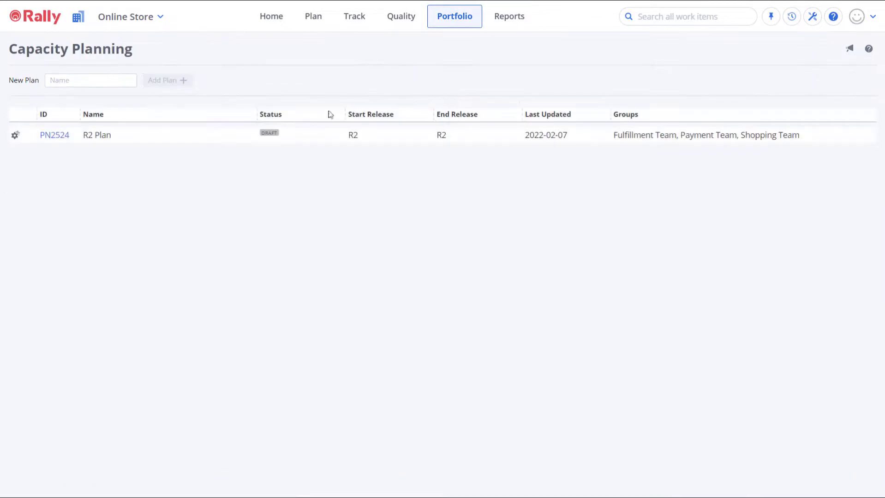
left_click(54, 136)
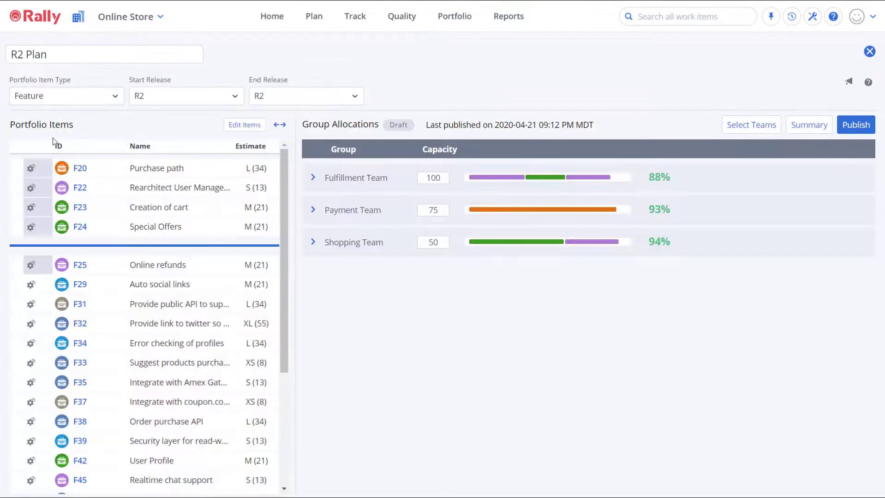
left_click(315, 178)
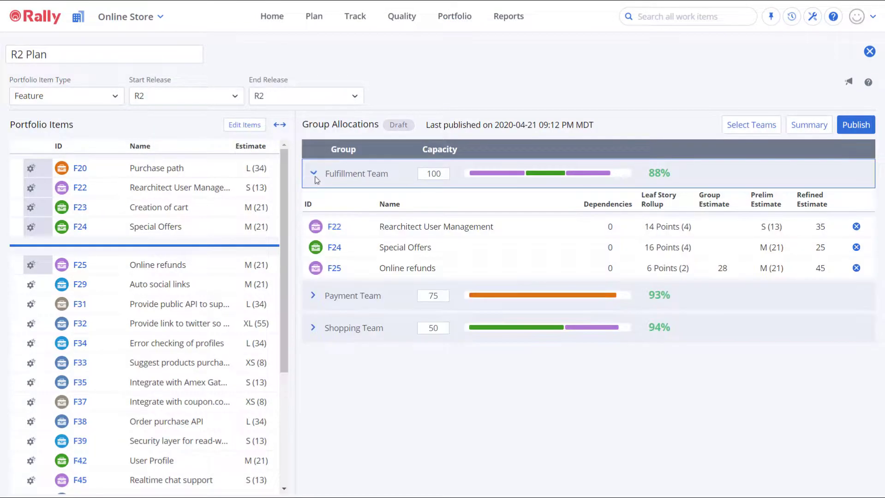
left_click(314, 299)
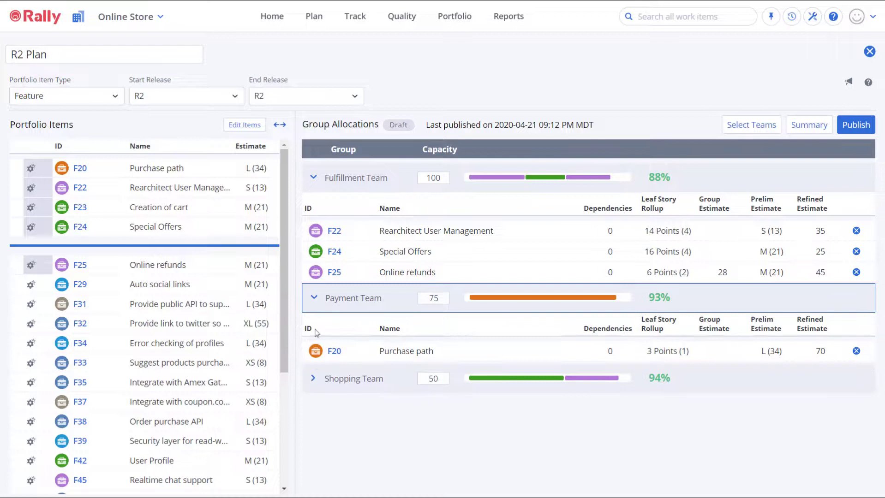
left_click(314, 380)
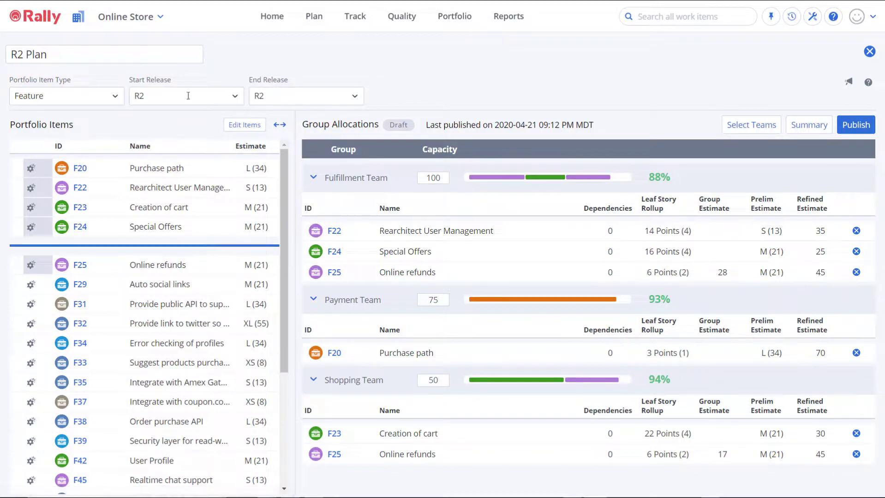
- Switch to the Shopping Team project and show its Iteration 1 and 2 work in Team Planning
left_click(144, 23)
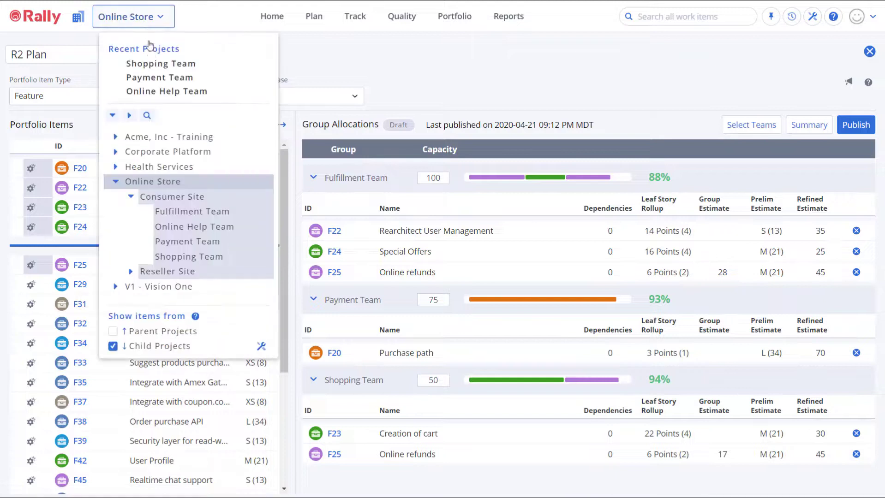
left_click(201, 257)
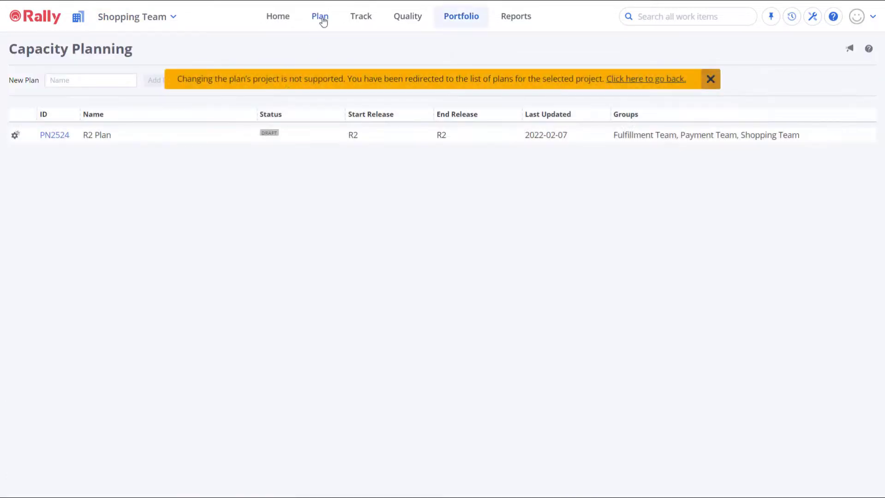
left_click(322, 20)
left_click(347, 123)
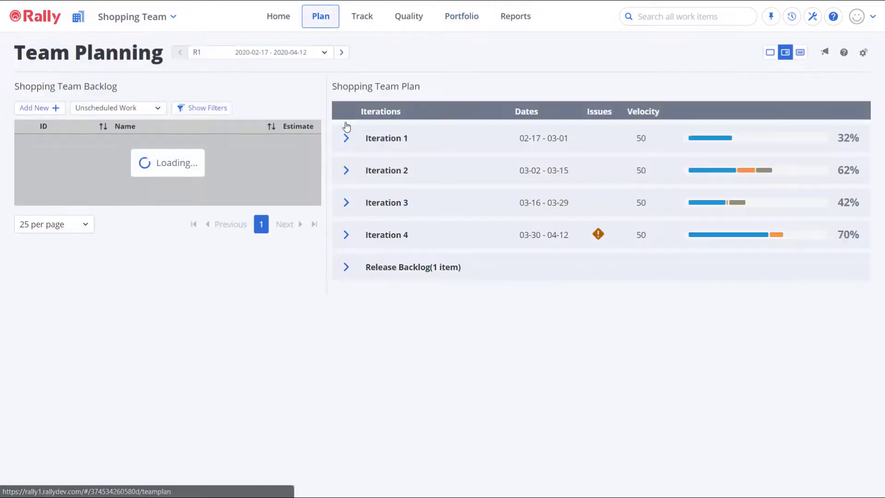
left_click(346, 138)
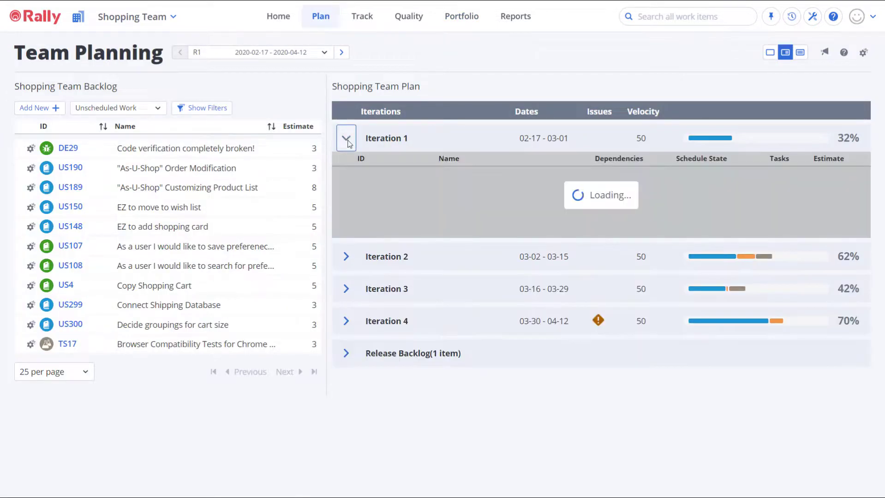
left_click(347, 250)
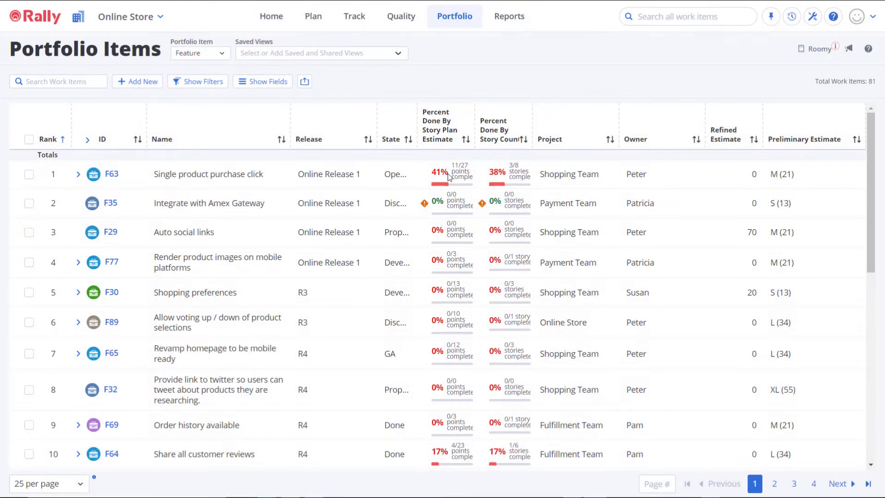
- Show Plan Progression for R2 Plan and scroll down to its Program Increment Scope Chart
mouse_move(447, 178)
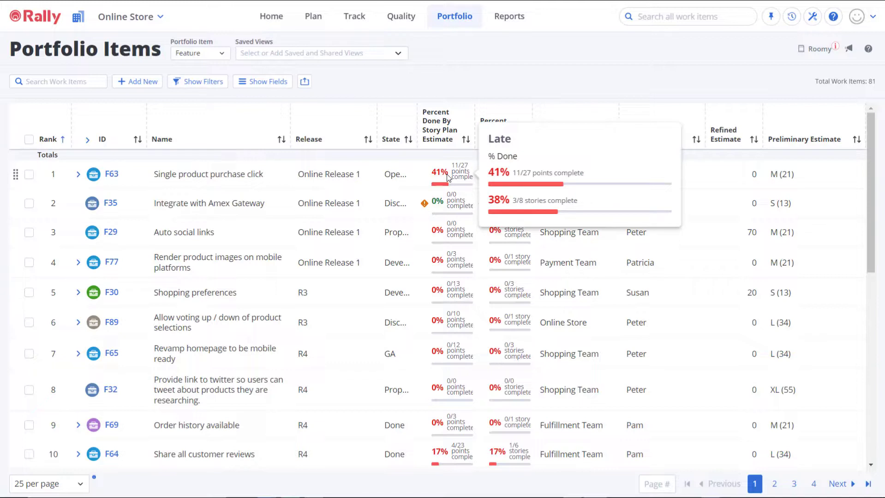
left_click(452, 21)
left_click(459, 122)
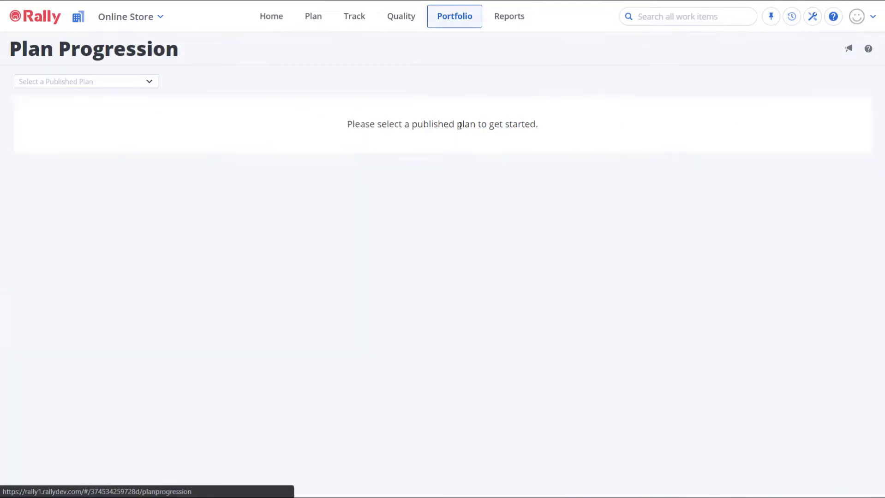
left_click(124, 83)
left_click(124, 100)
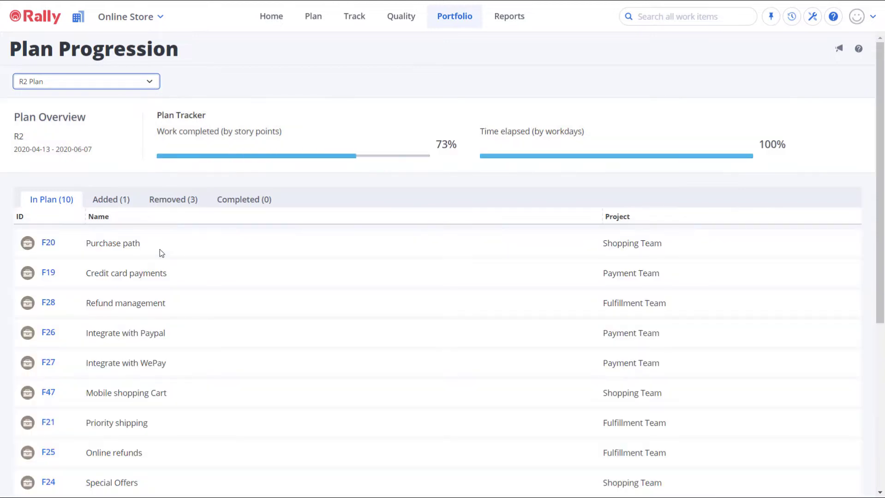
scroll(161, 253, "down", 6)
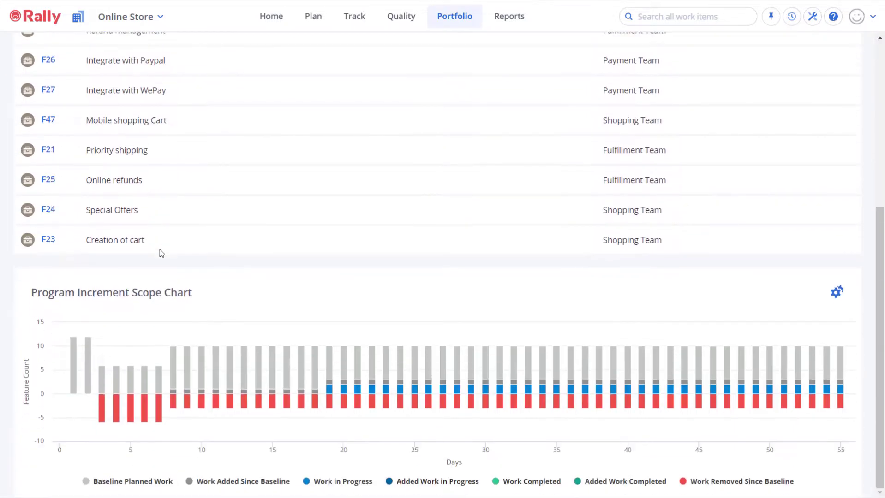